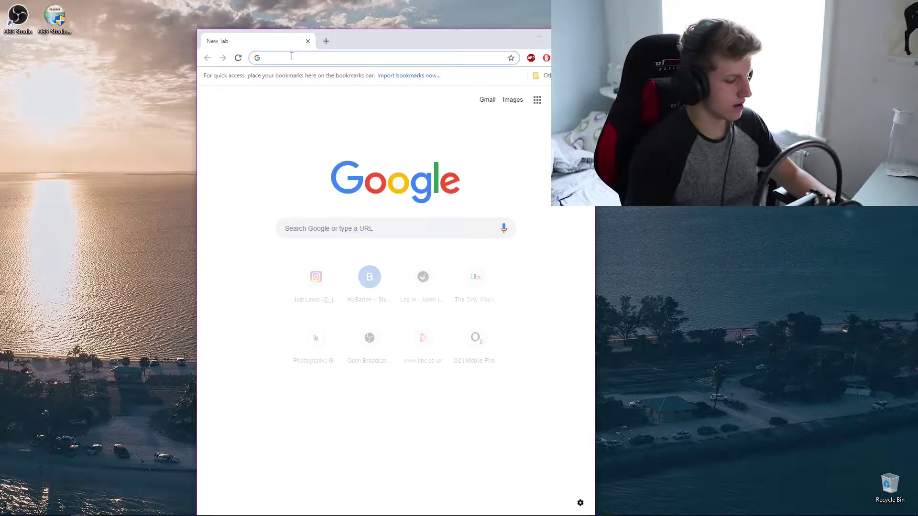
Load youtube.com in the Chrome address bar.
key(Return)
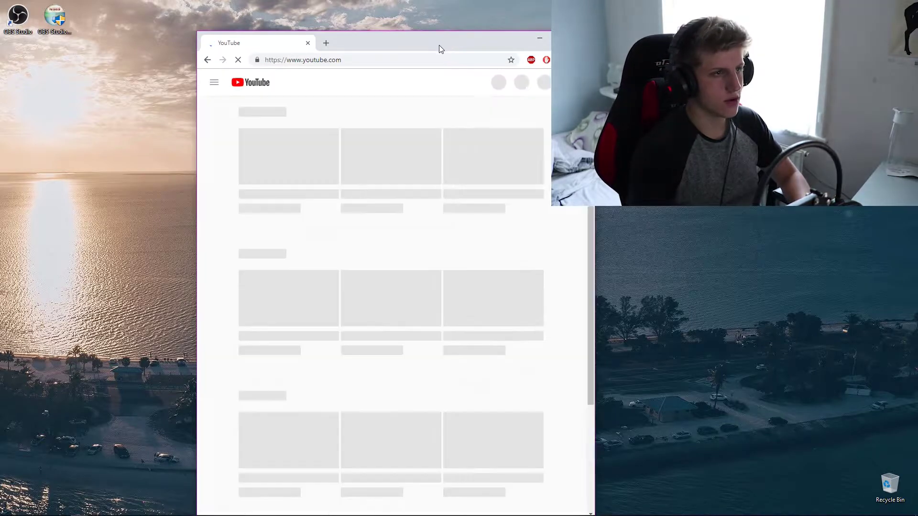
Maximize the browser, go to your own channel, and open the transparent Twitch chat tutorial.
double_click(439, 44)
click(895, 47)
click(813, 88)
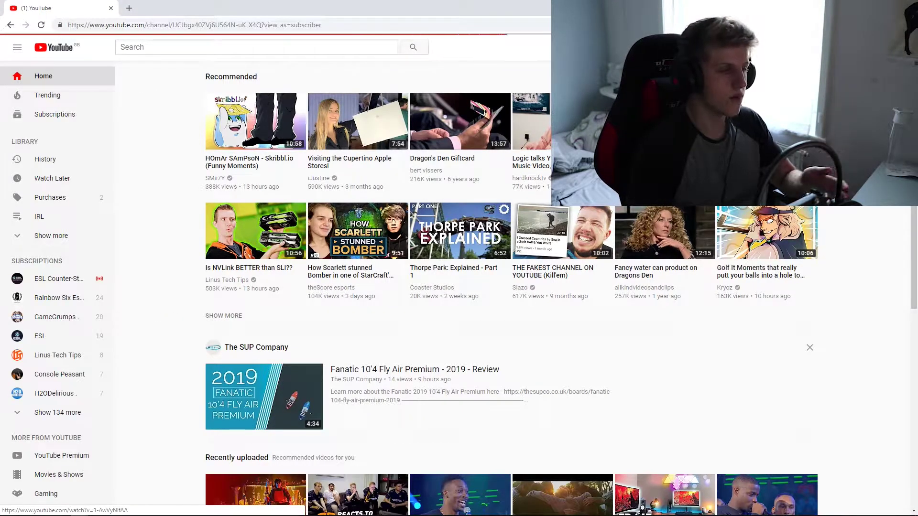
scroll(477, 313, down, 15)
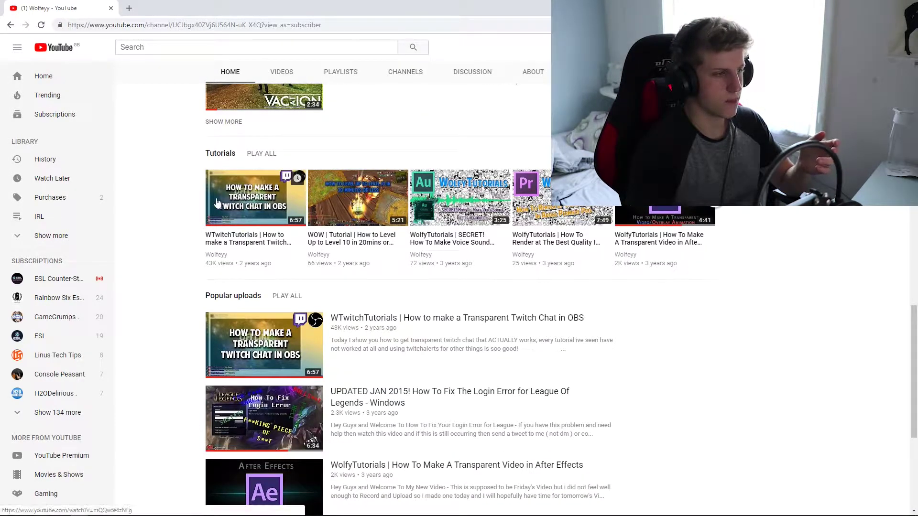
right_click(242, 240)
click(246, 242)
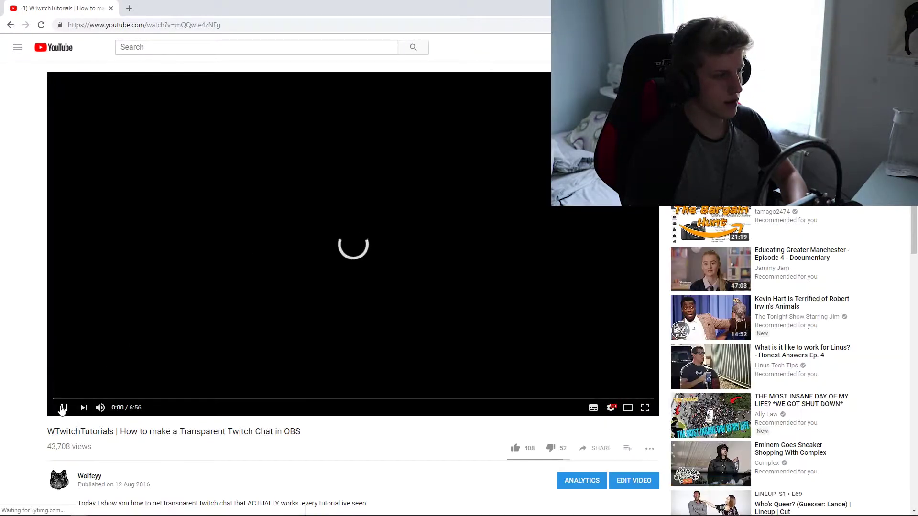
Scroll through the tutorial's description and comments, then clear the selected publish date text.
scroll(173, 373, down, 9)
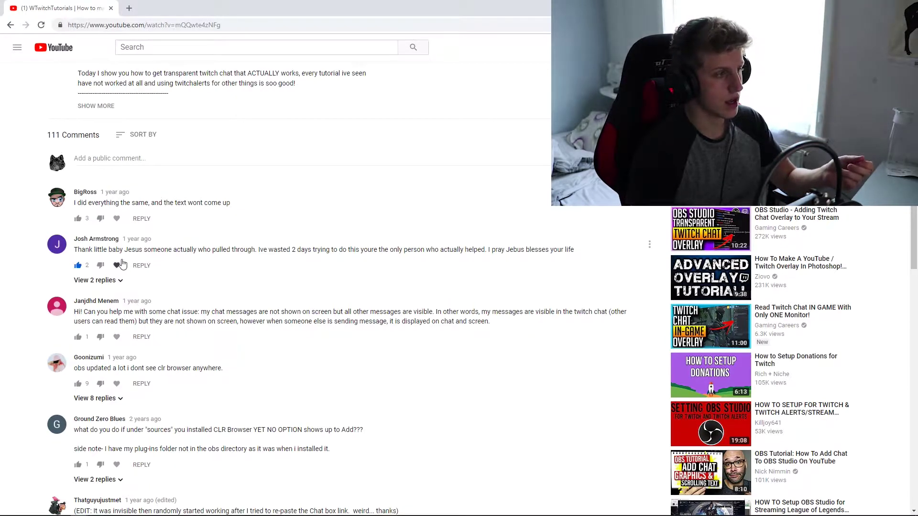
drag(67, 203, 98, 199)
scroll(149, 224, down, 4)
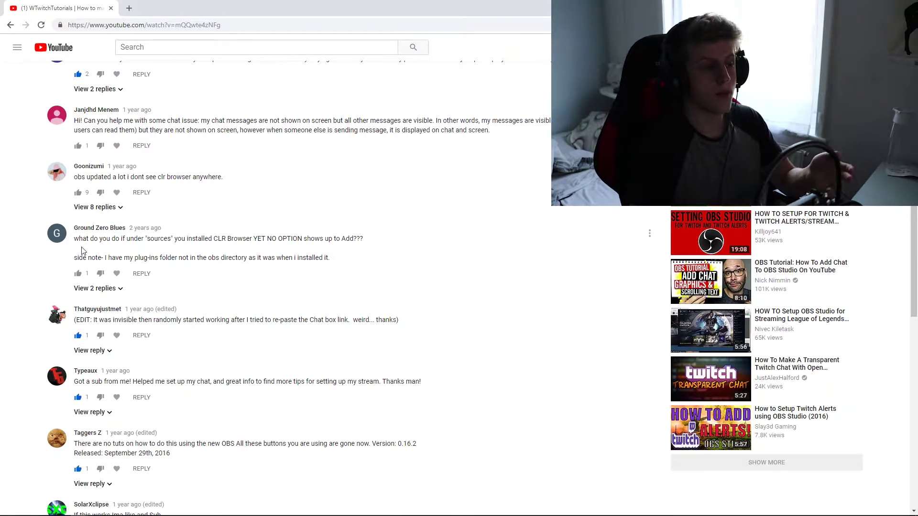
scroll(174, 303, up, 10)
scroll(406, 187, up, 3)
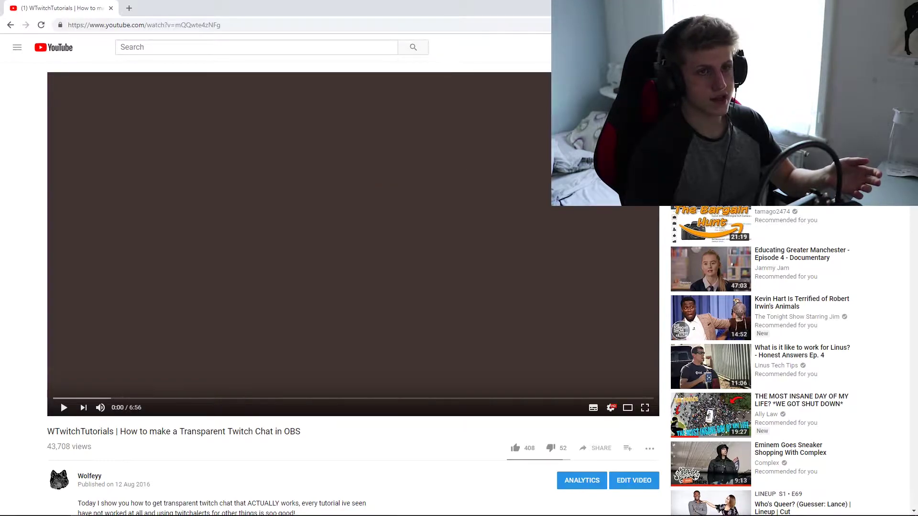
scroll(190, 445, down, 2)
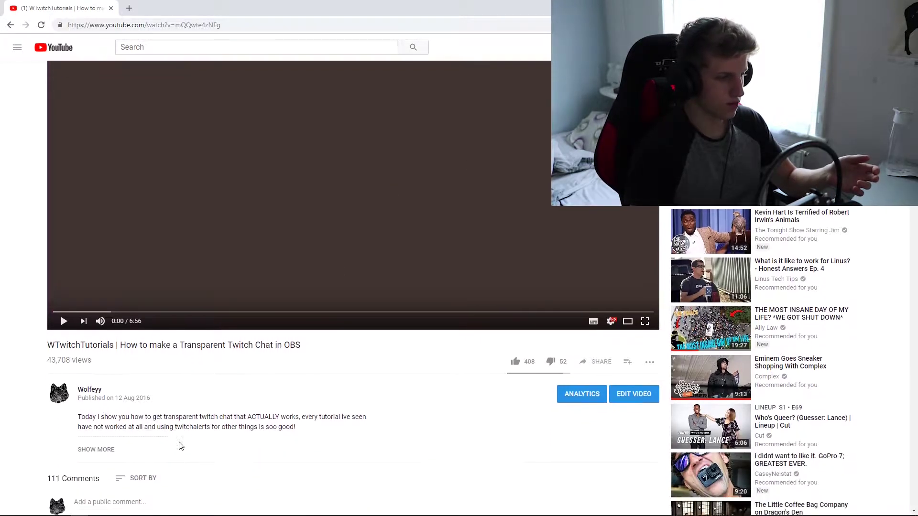
drag(152, 391, 114, 391)
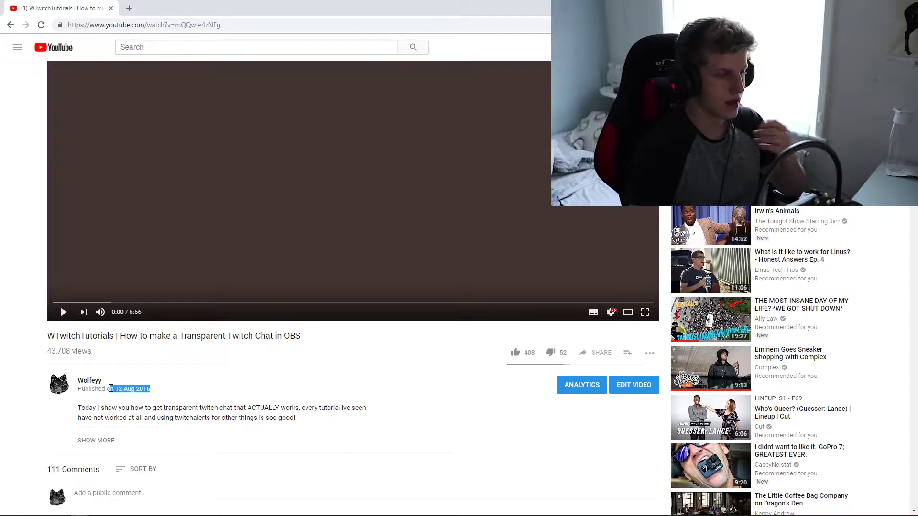
click(117, 372)
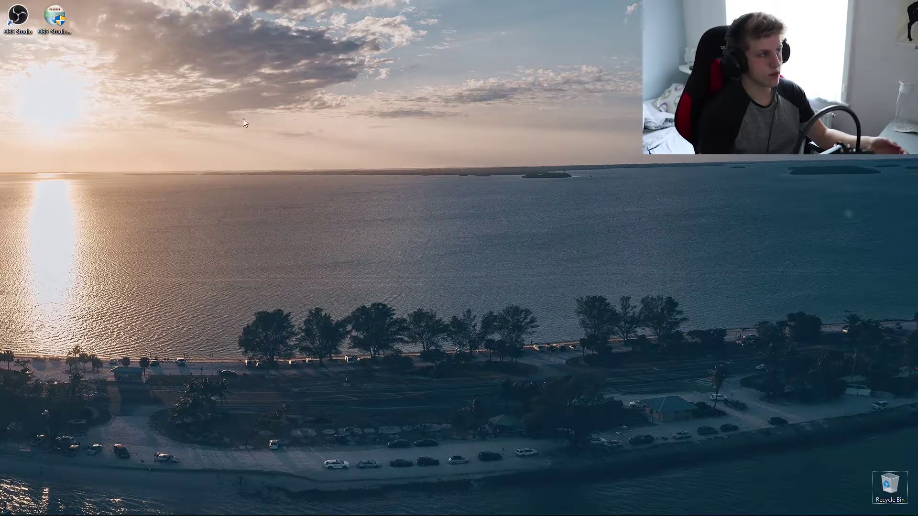
Run the OBS Studio installer past the welcome, licence and install folder pages.
double_click(49, 17)
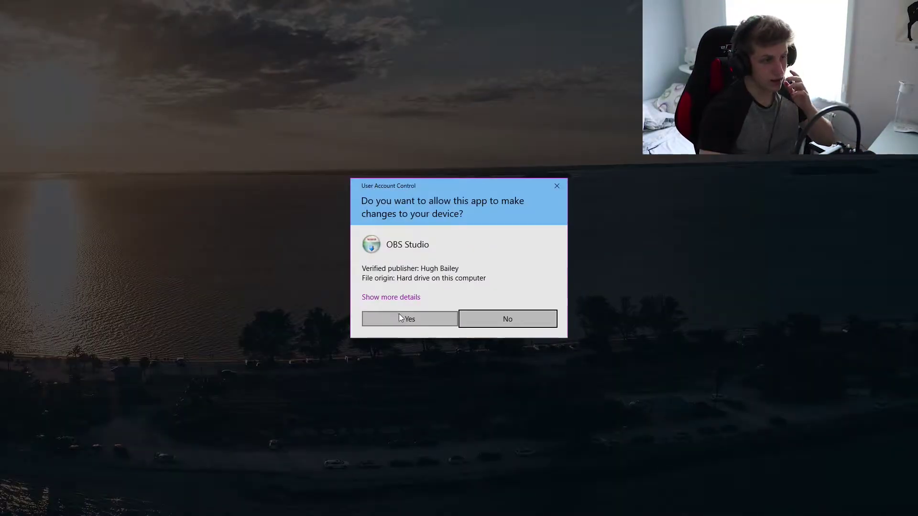
click(399, 314)
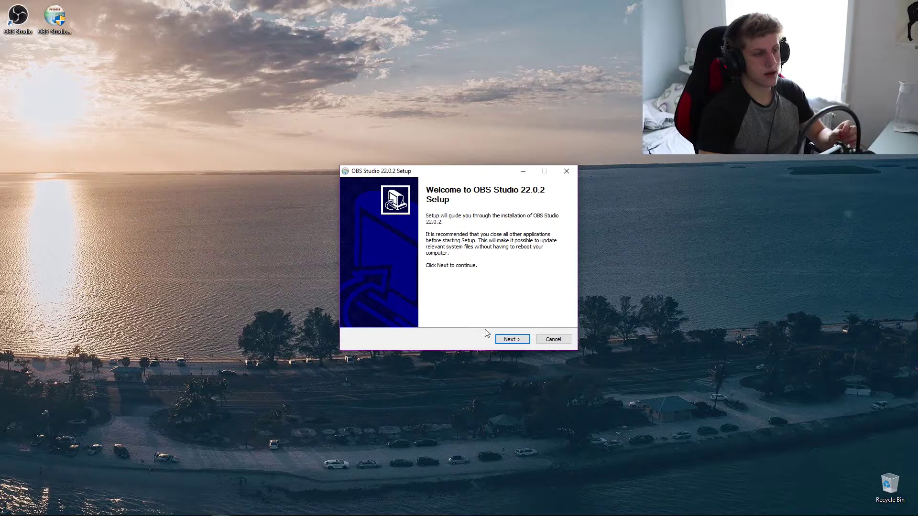
click(514, 339)
click(514, 339)
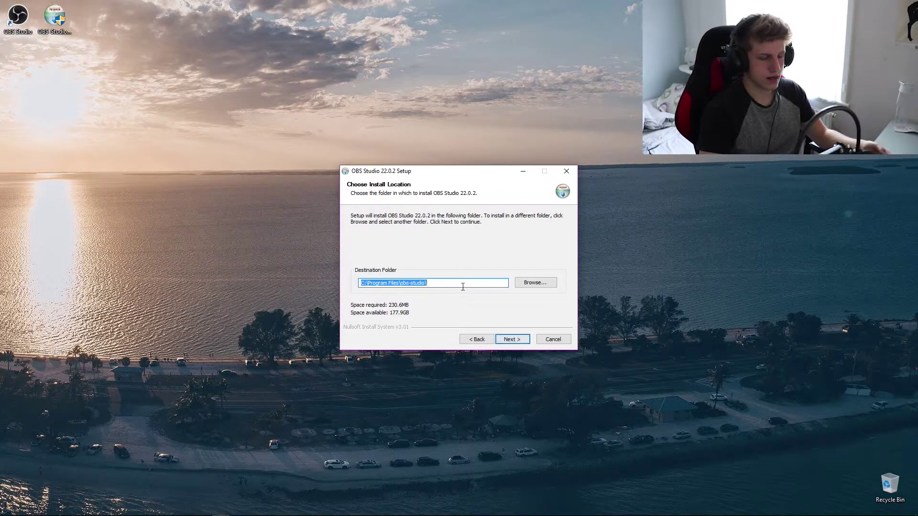
click(507, 340)
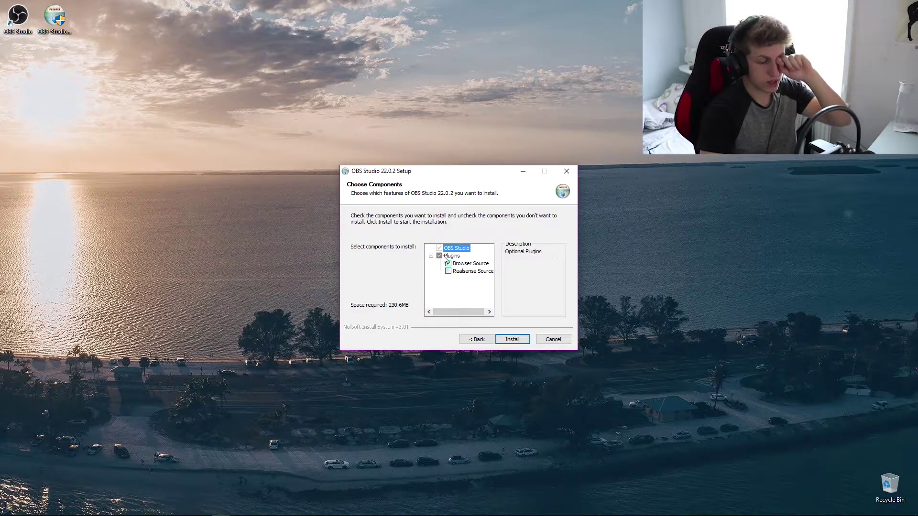
Cancel the OBS 22.0.2 setup and launch the installed OBS Studio instead.
mouse_move(453, 264)
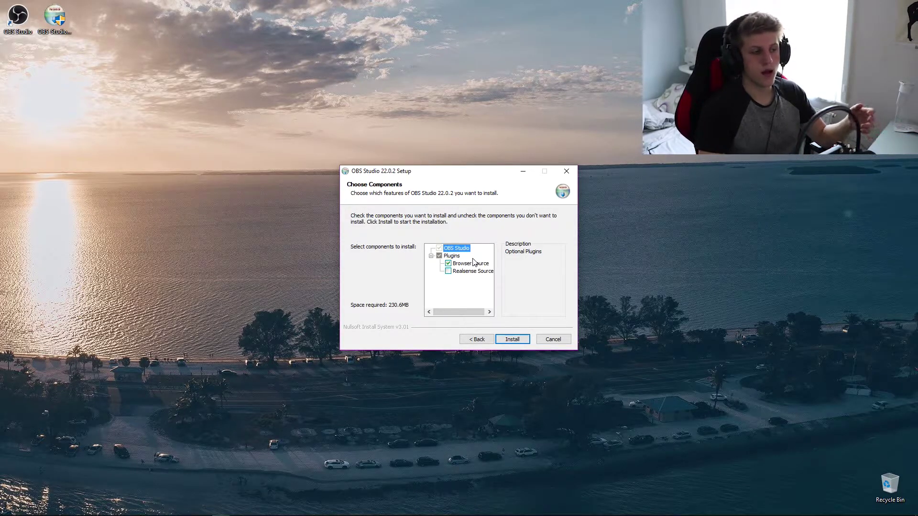
click(553, 339)
click(485, 296)
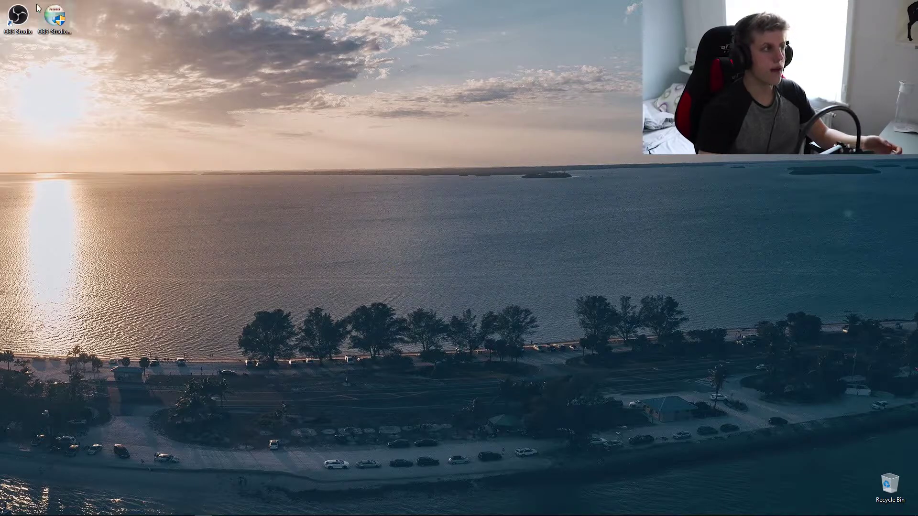
double_click(18, 17)
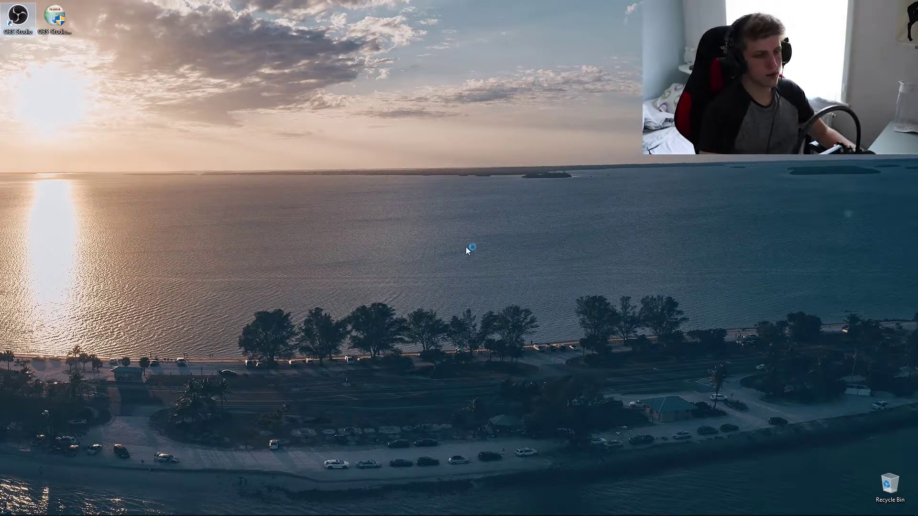
key(alt+Tab)
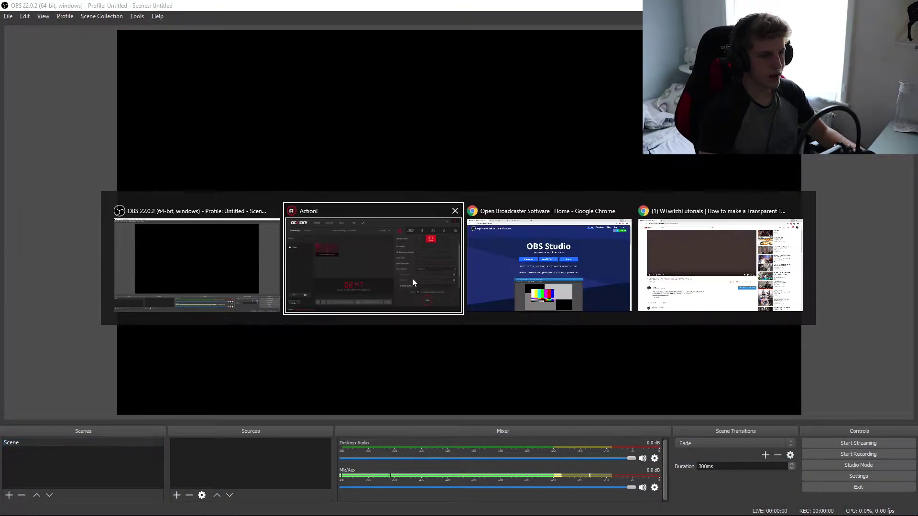
Bring Chrome to the front and switch to the Streamlabs dashboard tab.
click(475, 245)
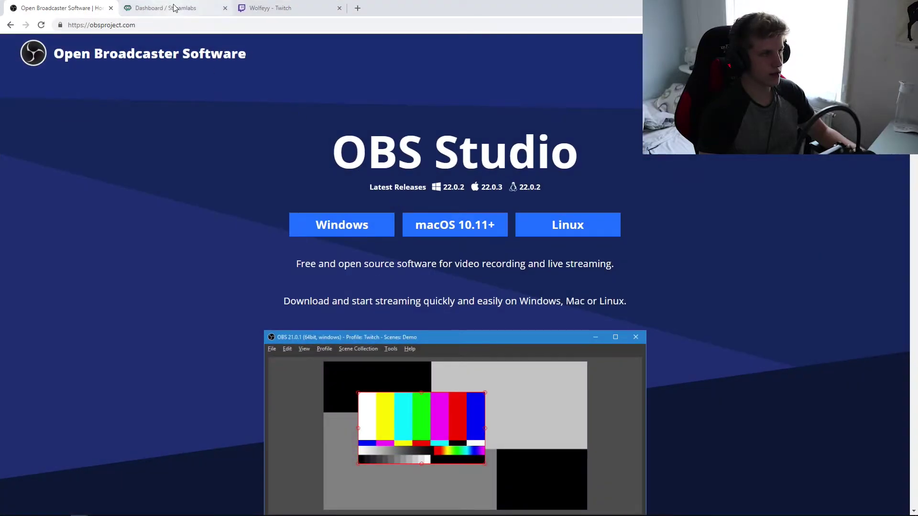
click(174, 8)
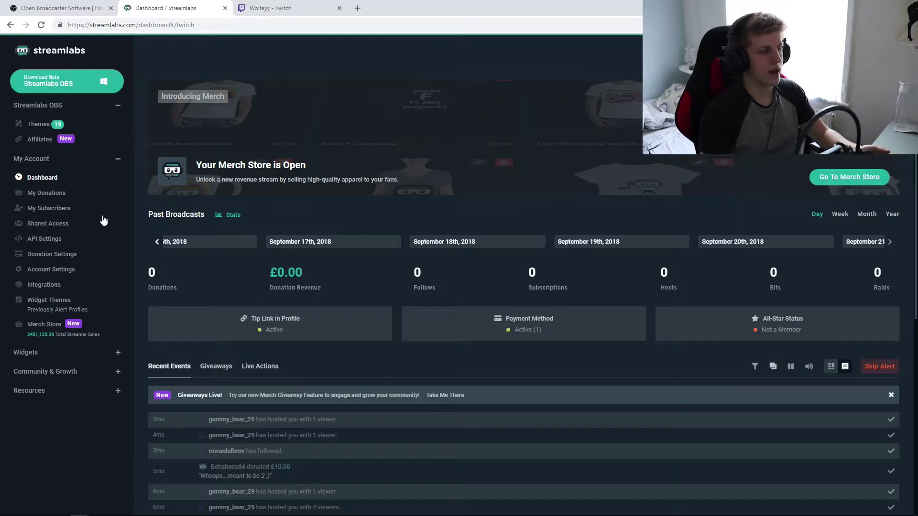
Open the Chat Box widget settings from the Streamlabs Widgets list.
click(119, 354)
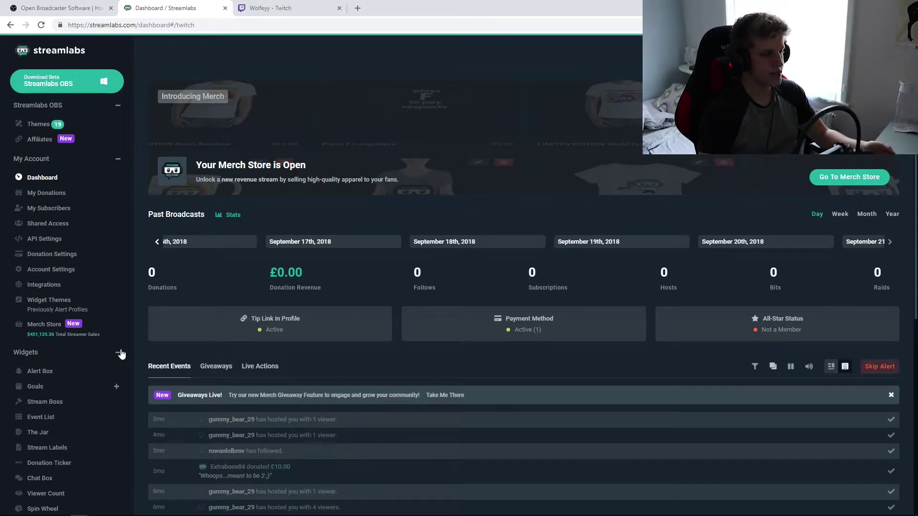
scroll(110, 354, down, 3)
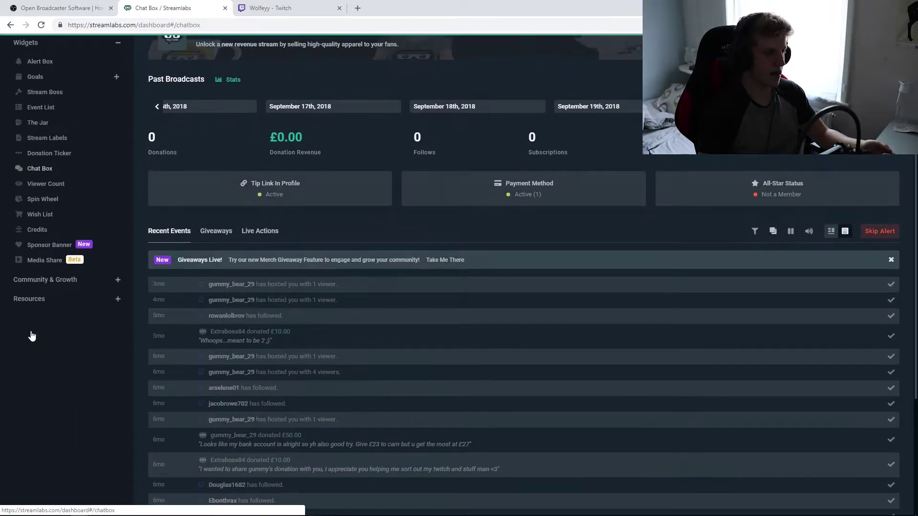
click(31, 334)
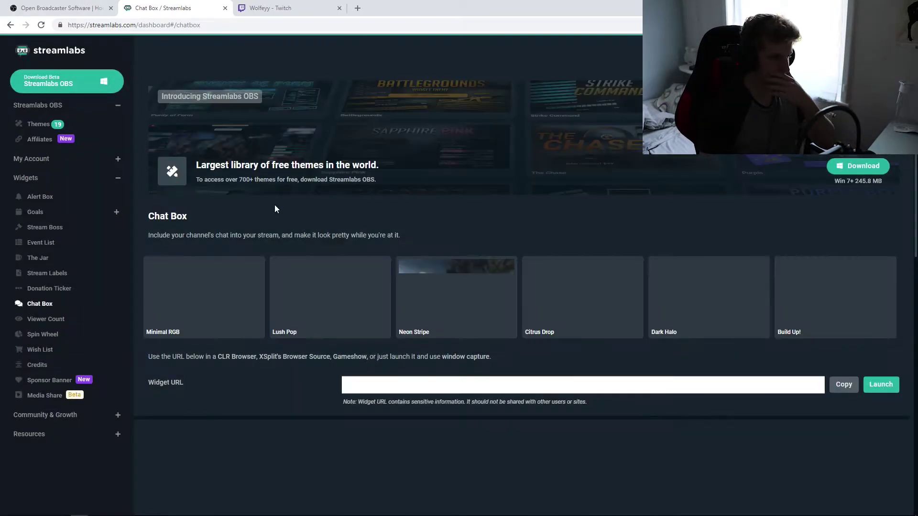
scroll(424, 123, down, 3)
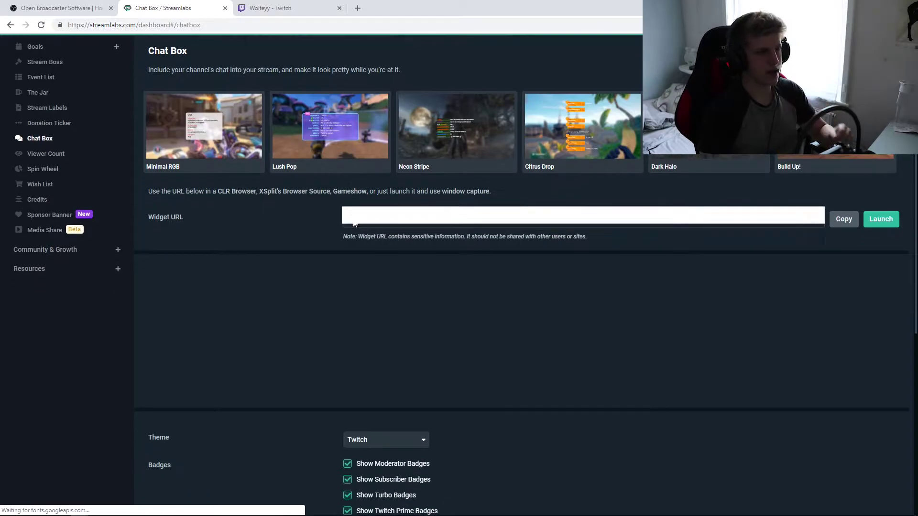
drag(158, 200, 201, 189)
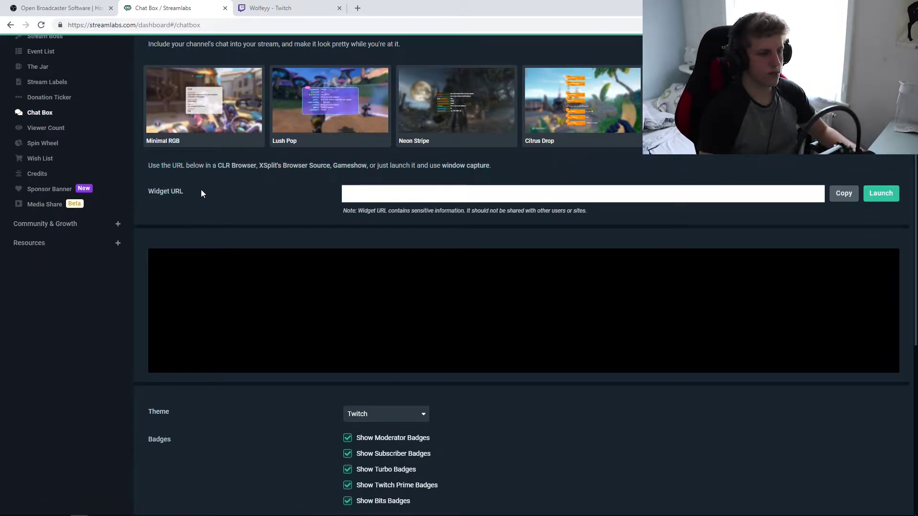
scroll(203, 193, down, 3)
Try the Boxed and Chunky chat themes, then settle on Clean and save.
click(362, 269)
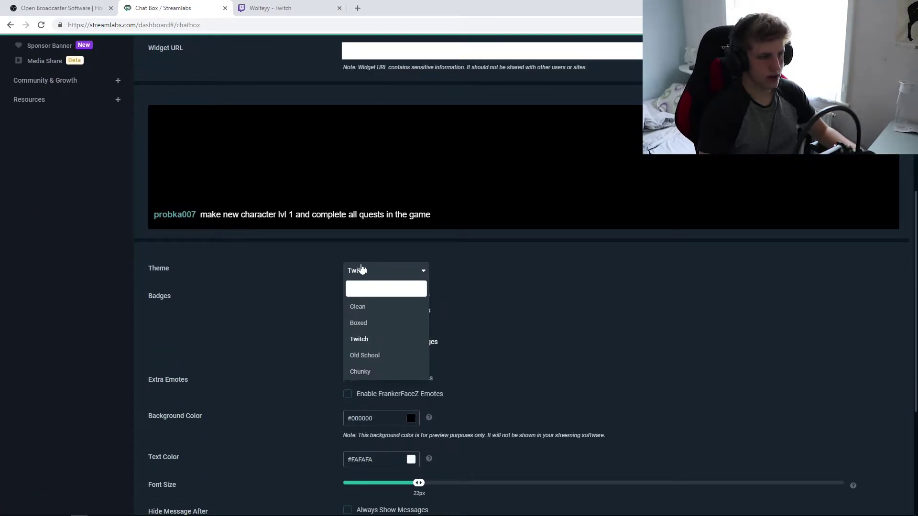
click(361, 270)
click(349, 276)
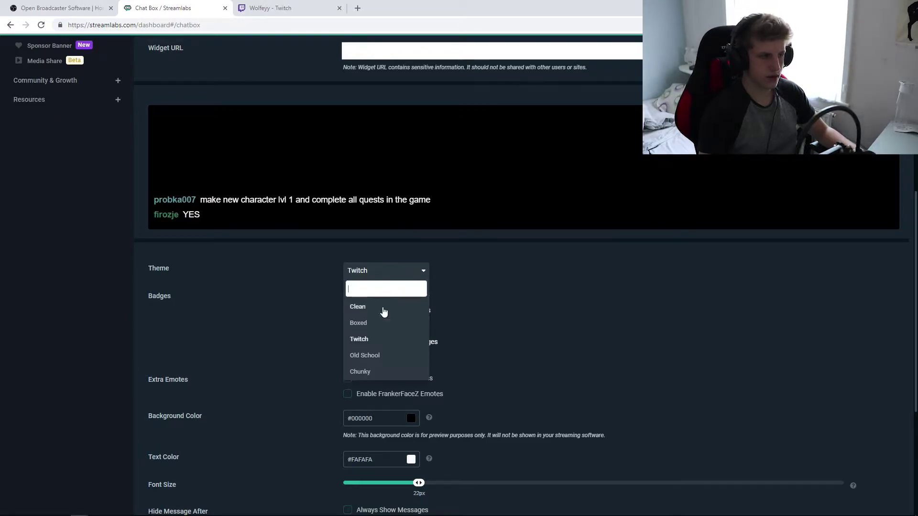
click(364, 323)
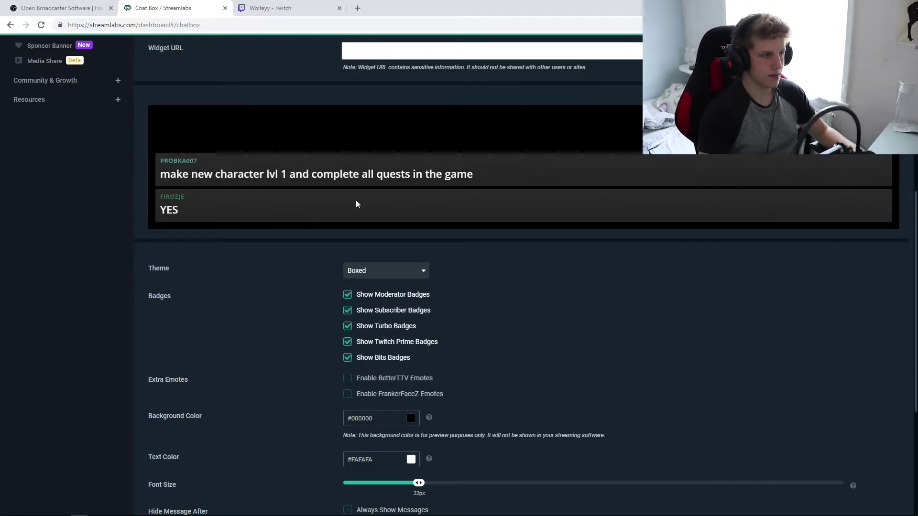
click(383, 273)
click(367, 371)
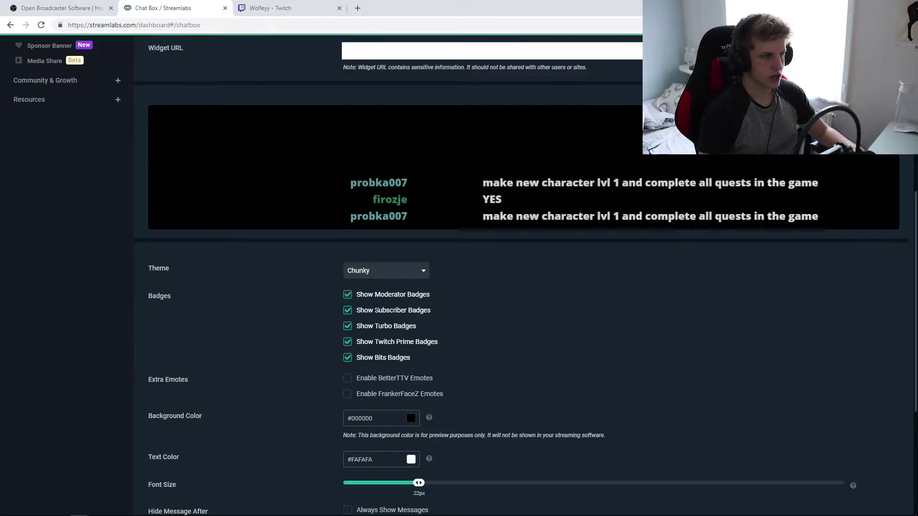
click(380, 274)
click(358, 306)
scroll(321, 312, down, 5)
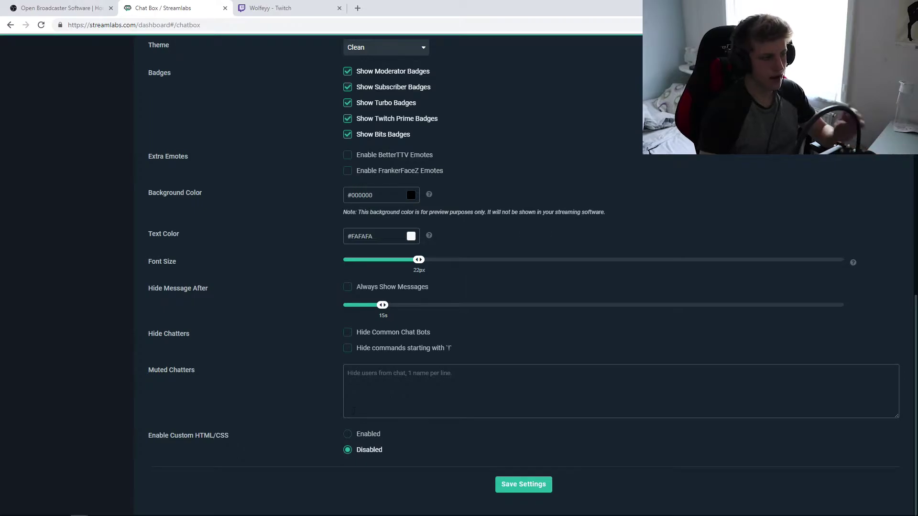
click(500, 482)
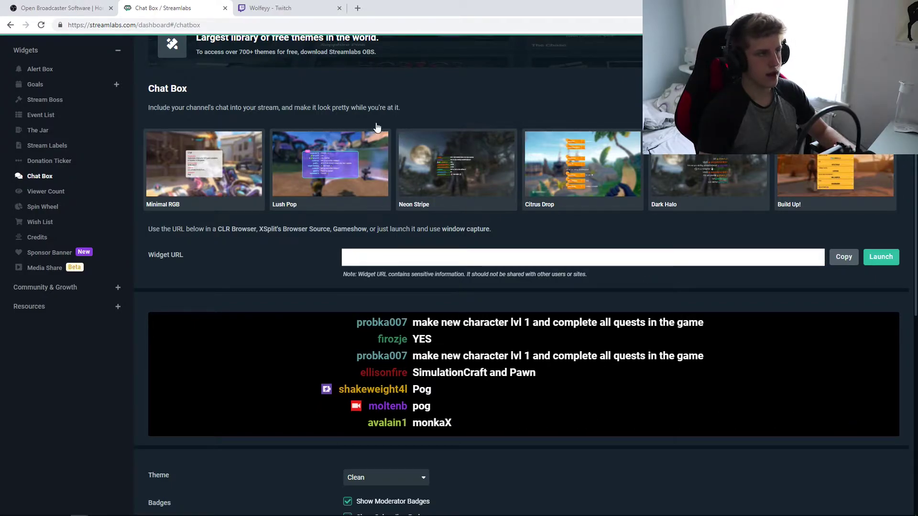
key(alt+Tab)
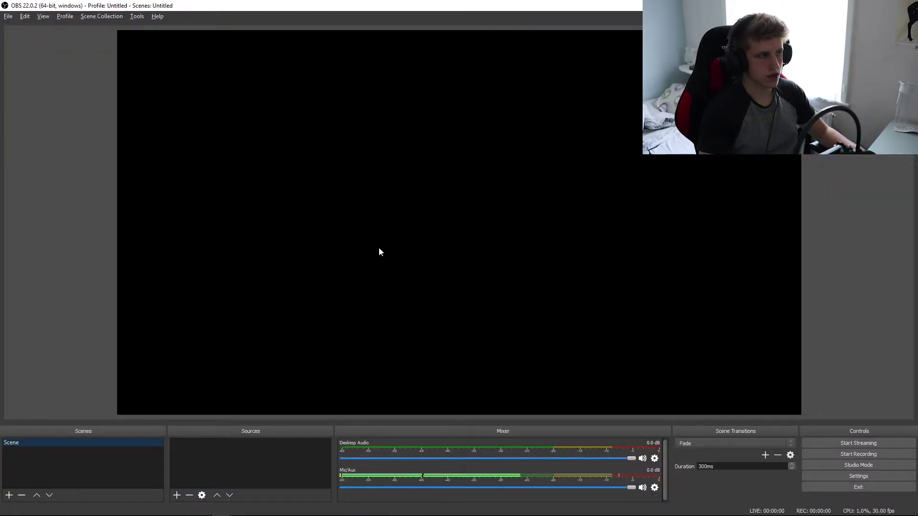
Add a Browser source named 'Youtube Chat' to the OBS scene.
click(205, 459)
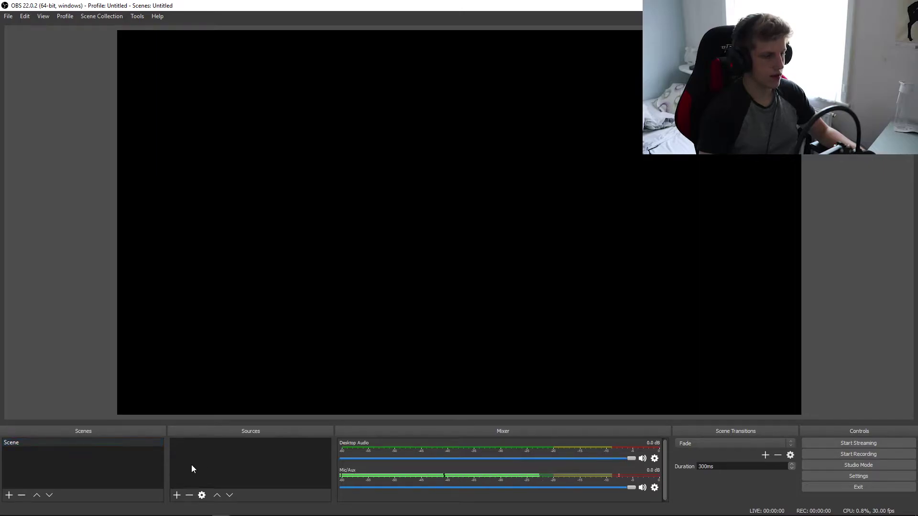
click(173, 496)
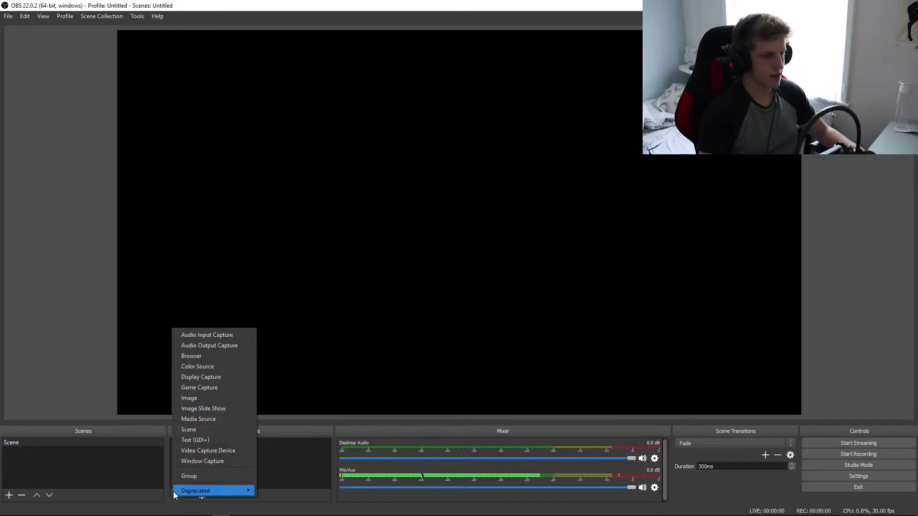
click(190, 356)
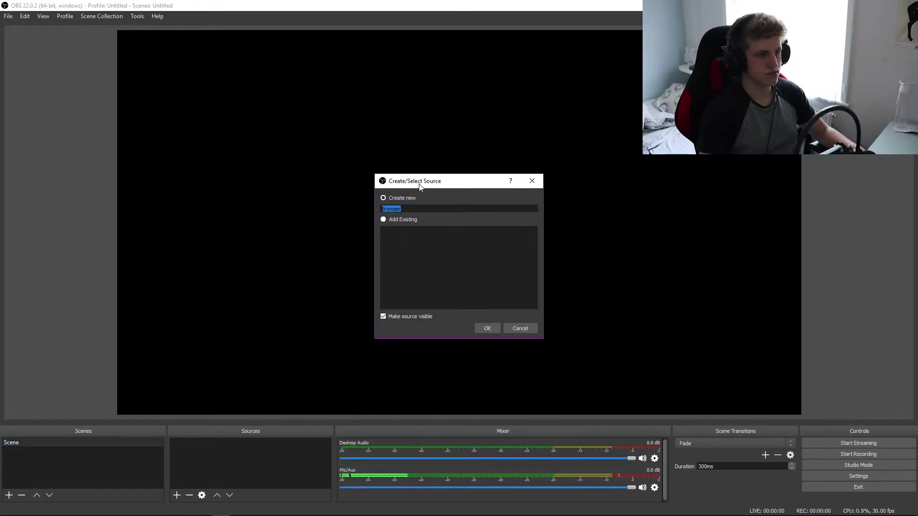
text(You)
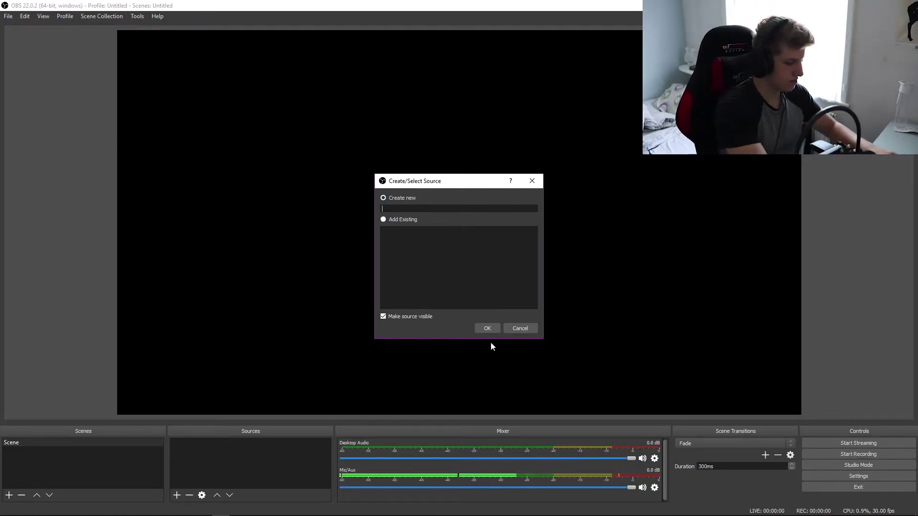
text(tube)
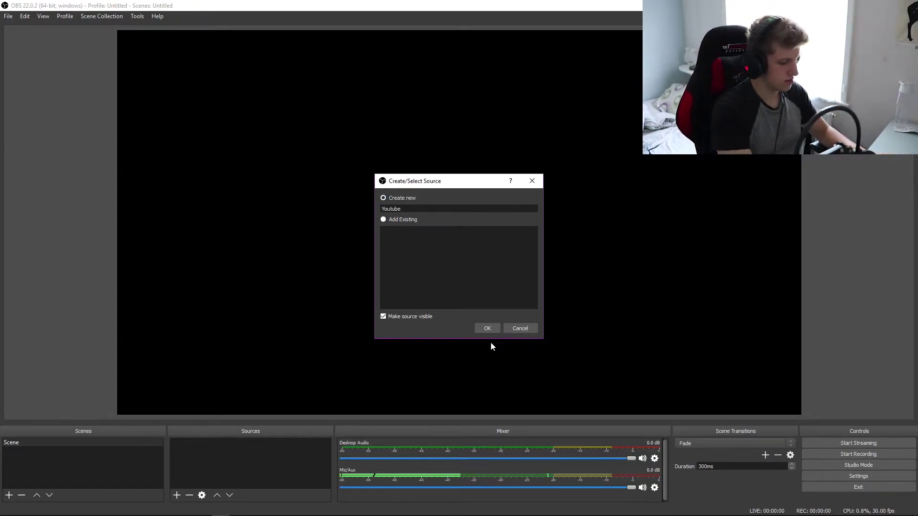
text( Chat)
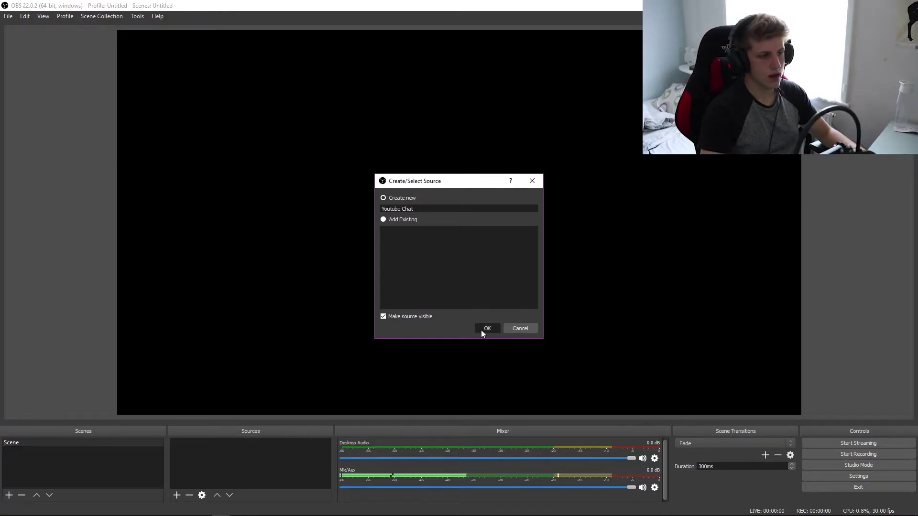
click(484, 328)
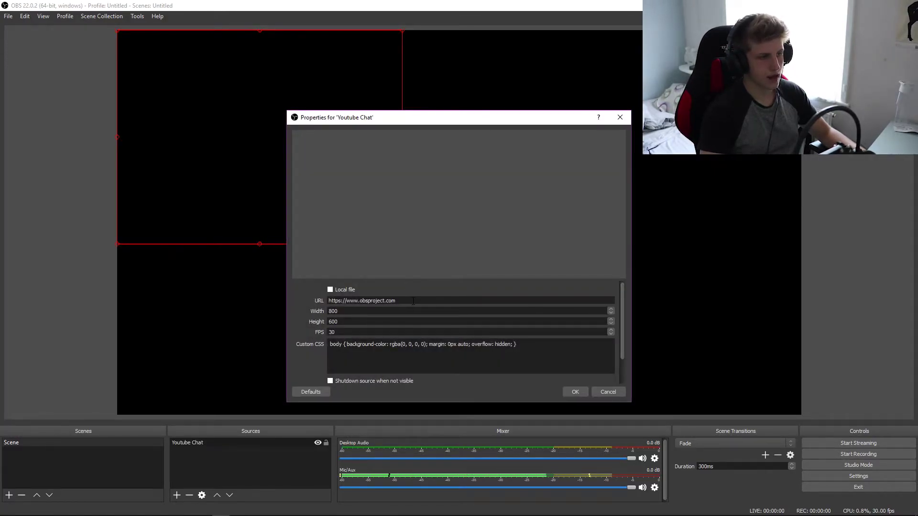
Clear the Youtube Chat source's URL, apply its properties, and position the box in the preview.
drag(413, 300, 329, 301)
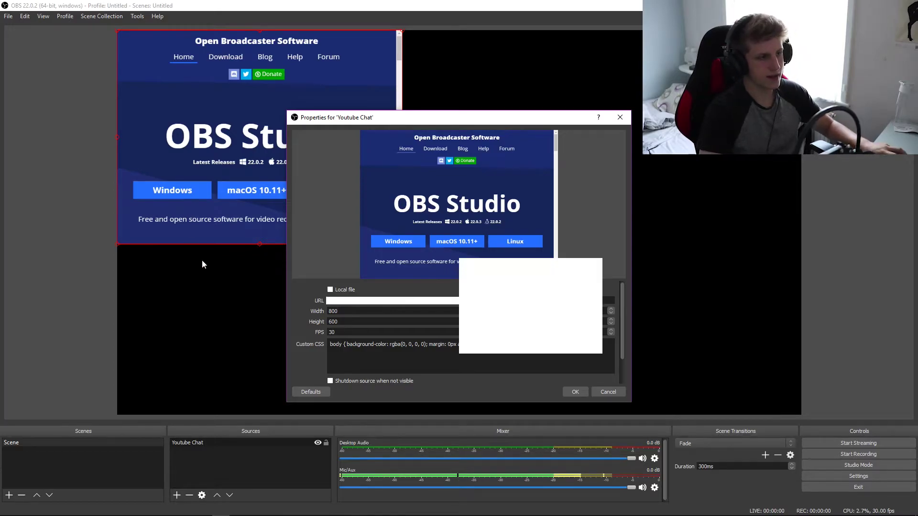
click(572, 392)
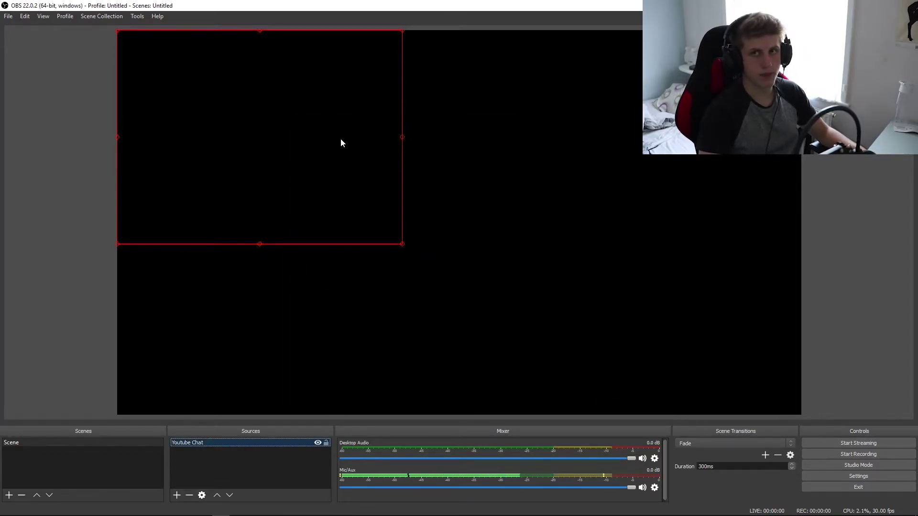
mouse_move(240, 126)
mouse_down()
mouse_move(256, 153)
mouse_move(299, 164)
mouse_move(241, 126)
mouse_up()
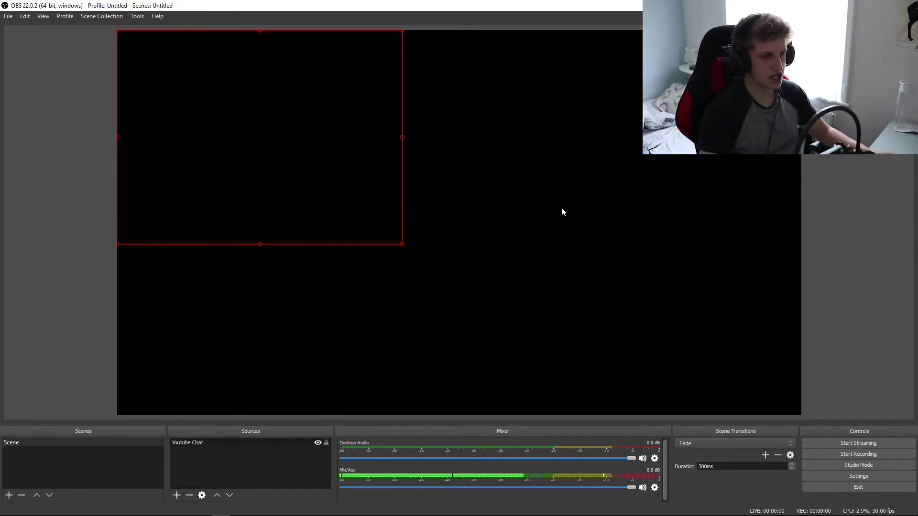
key(alt+Tab)
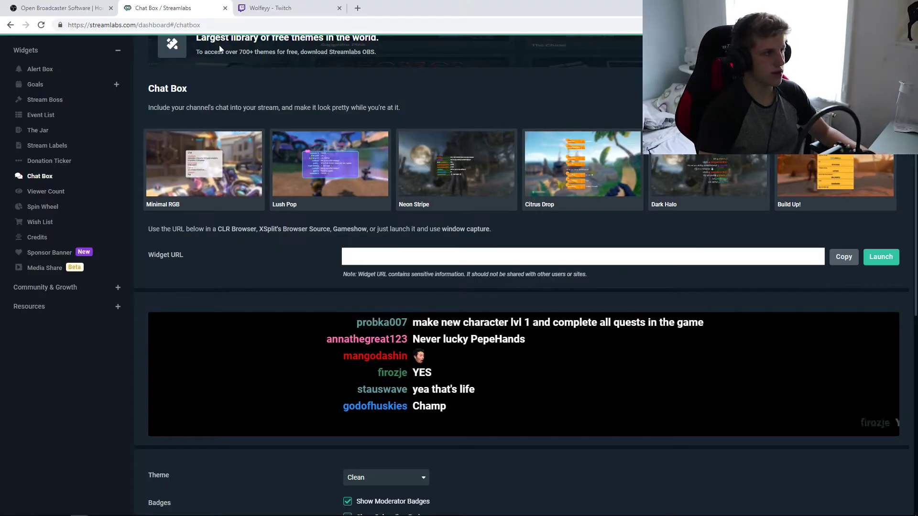
Send 'hi uyutube' in Twitch chat, then enlarge the Youtube Chat source box in OBS.
click(262, 8)
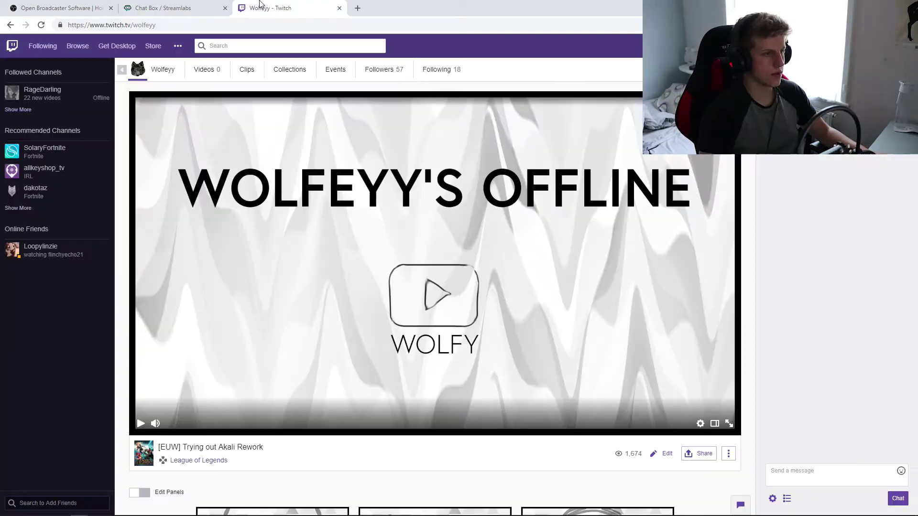
click(781, 473)
text(hi)
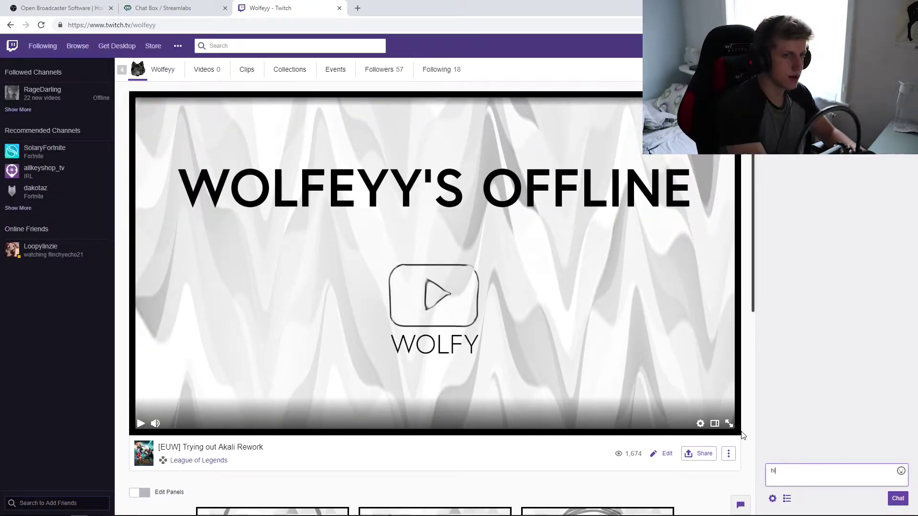
text( uyutube)
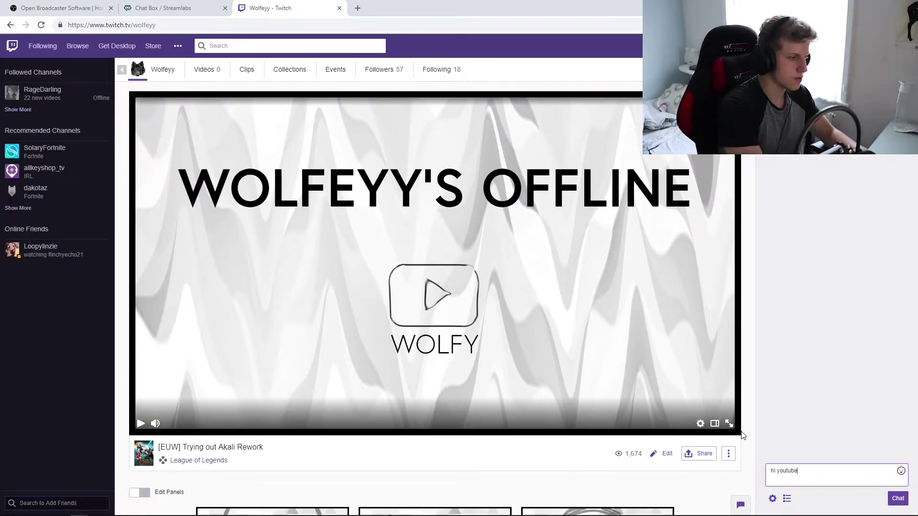
key(Return)
click(862, 5)
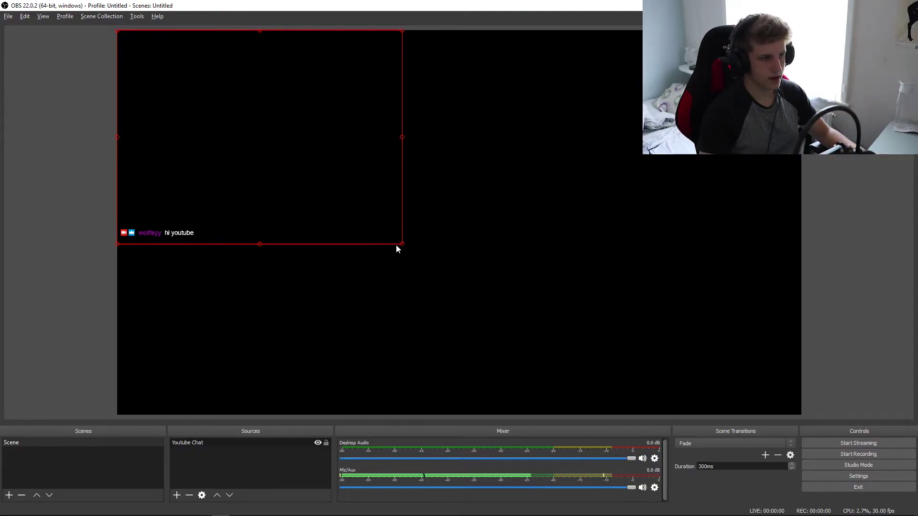
drag(403, 243, 368, 212)
key(alt+Tab)
Raise the Streamlabs chat box font size to 32px, save, and check the larger text in OBS.
click(61, 11)
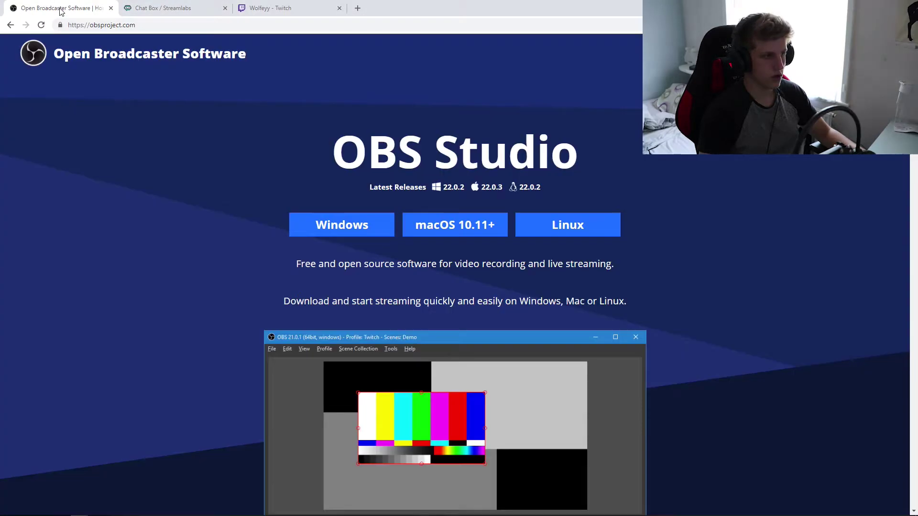
key(ctrl+Tab)
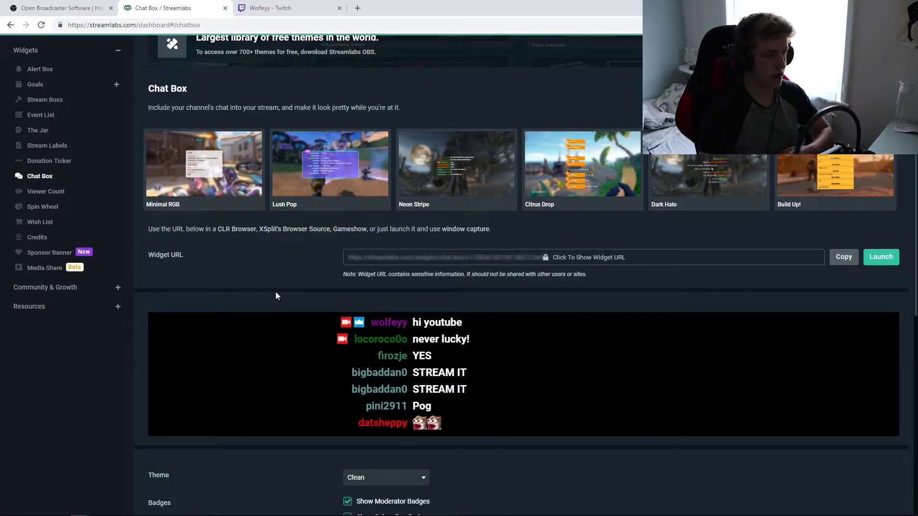
scroll(239, 272, down, 9)
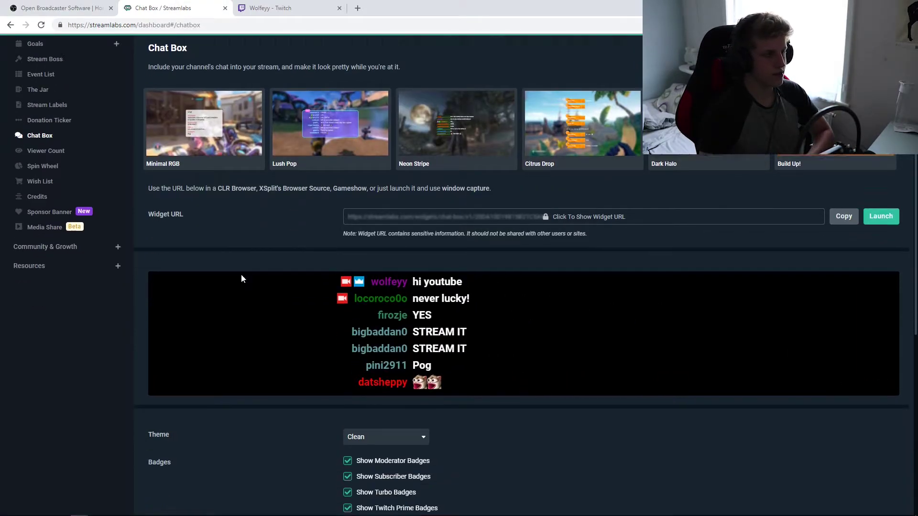
drag(439, 260, 650, 263)
click(522, 488)
scroll(600, 225, up, 10)
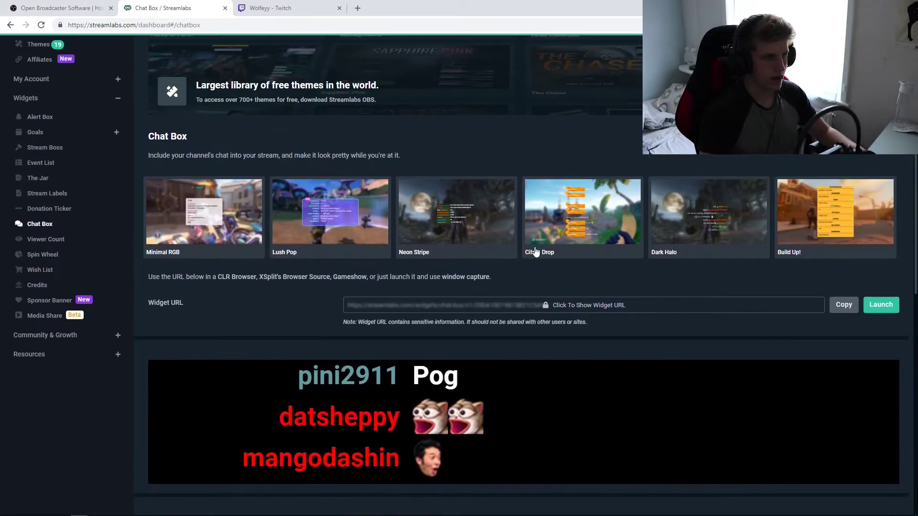
key(alt+Tab)
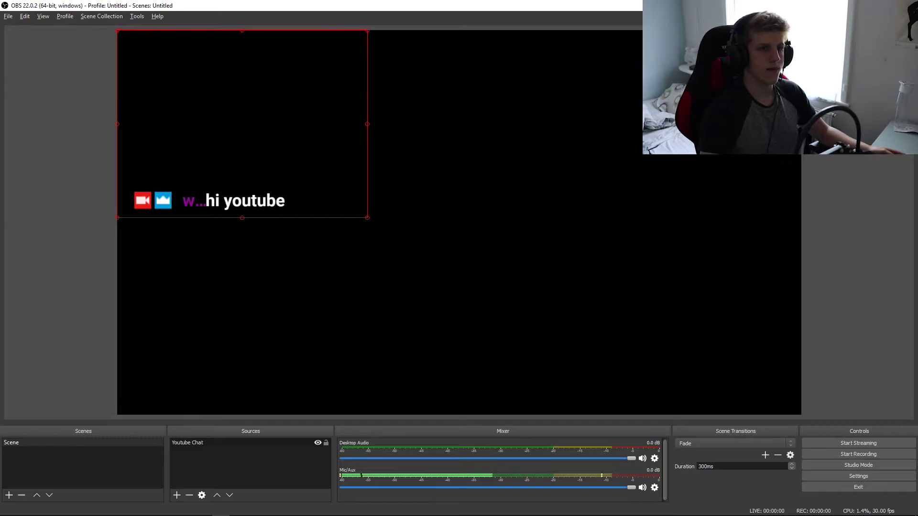
key(alt+Tab)
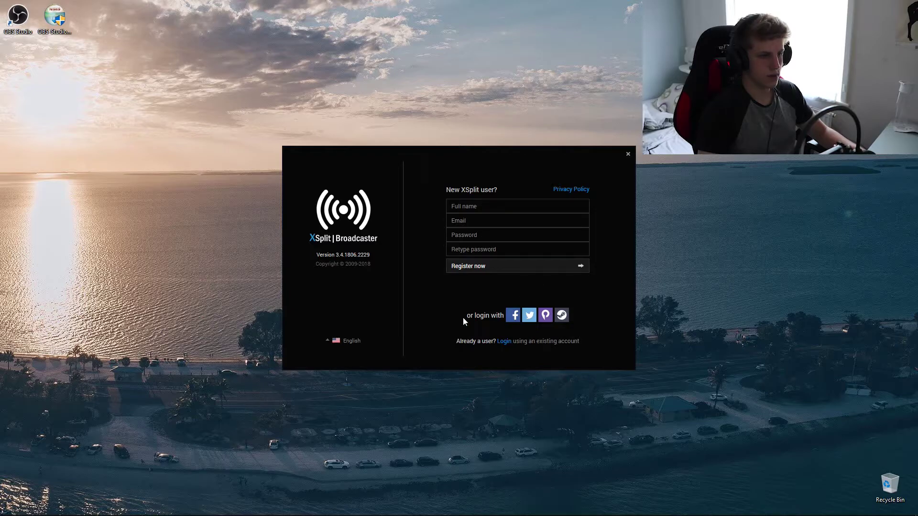
Log in to XSplit Broadcaster with an existing account's e-mail and password.
click(504, 341)
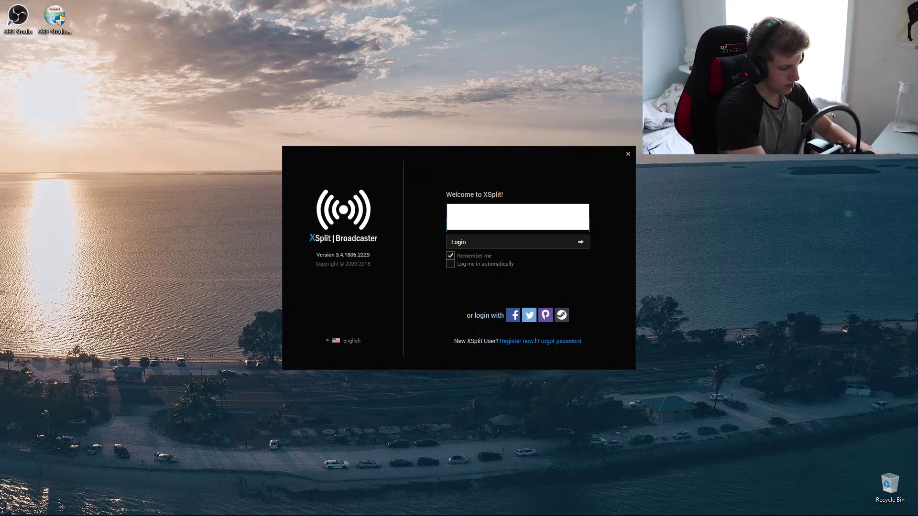
key(Return)
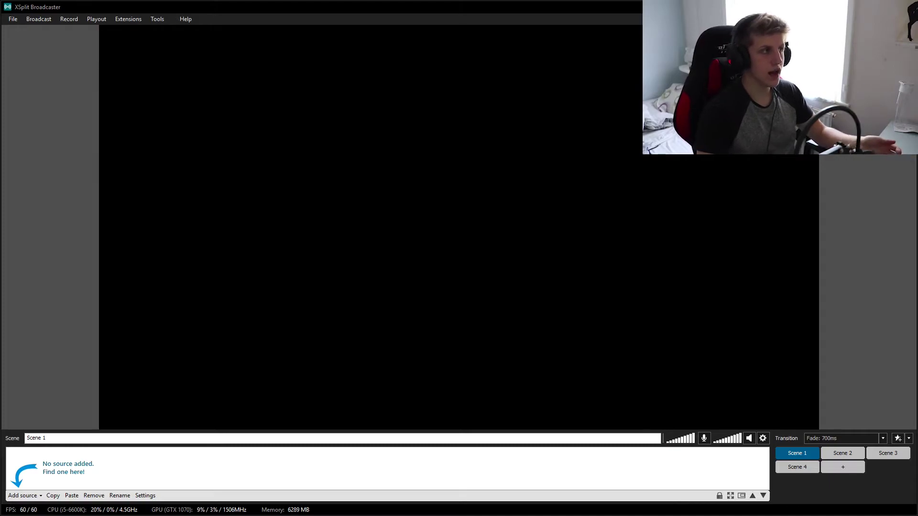
Open XSplit's Plugin Store via Extensions > Add extension > Find more extensions.
click(135, 21)
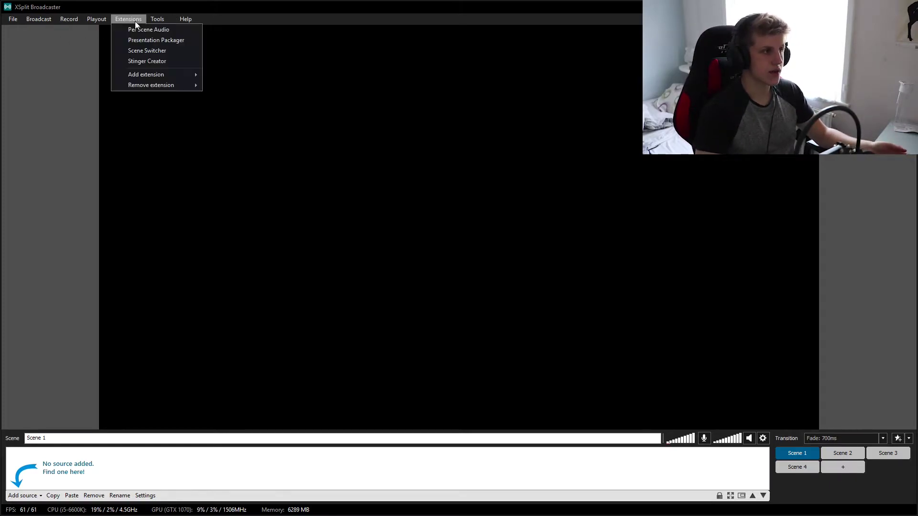
mouse_move(140, 72)
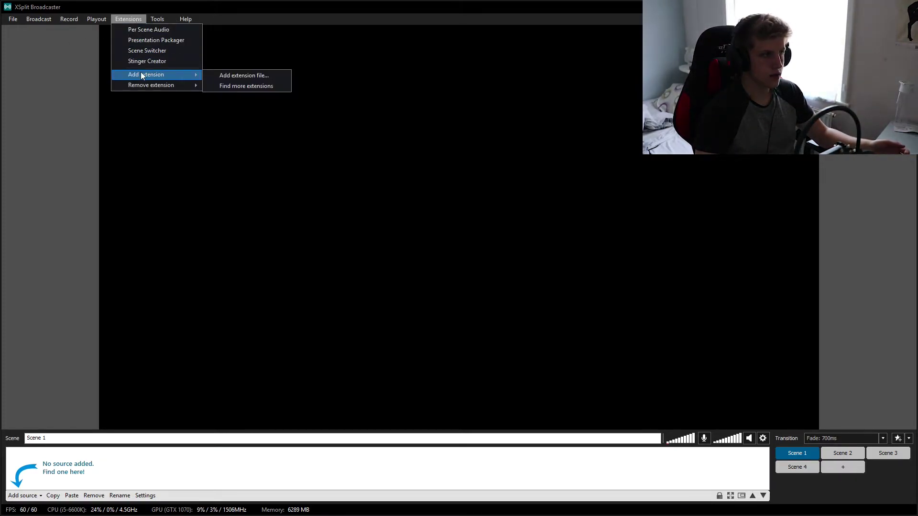
click(230, 86)
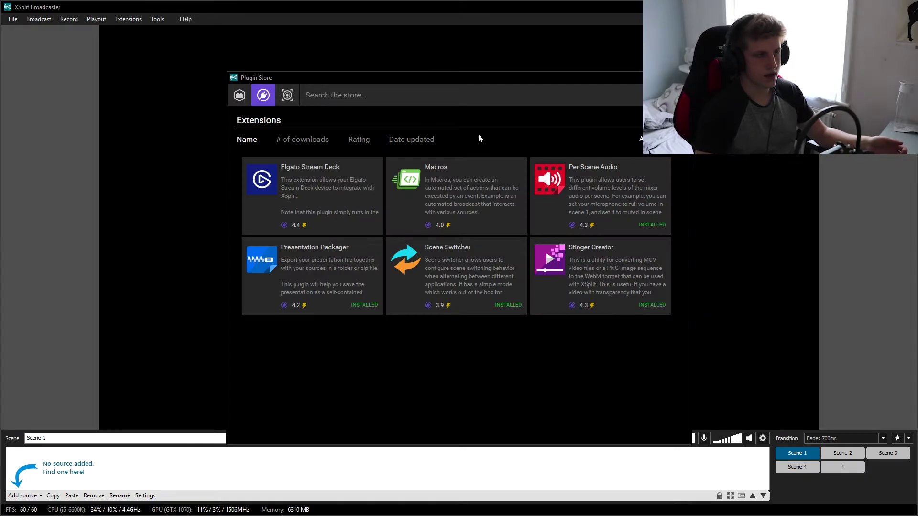
Search the store for 'twitch' including sources, and install Twitch IRC Chat Viewer.
click(447, 95)
text(twitch)
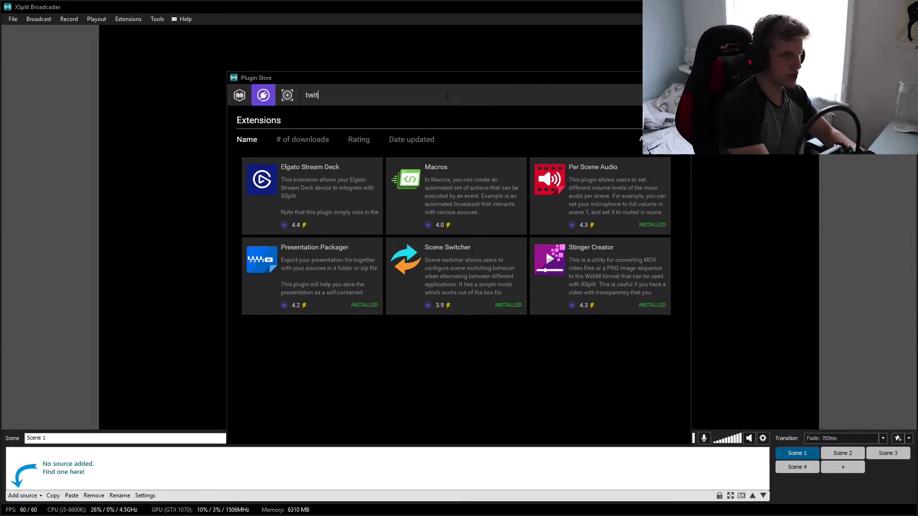
key(Return)
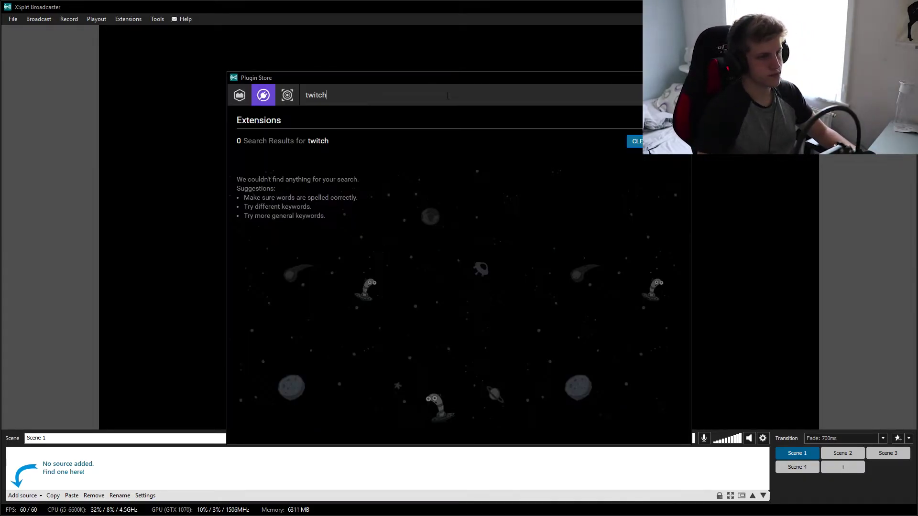
click(242, 95)
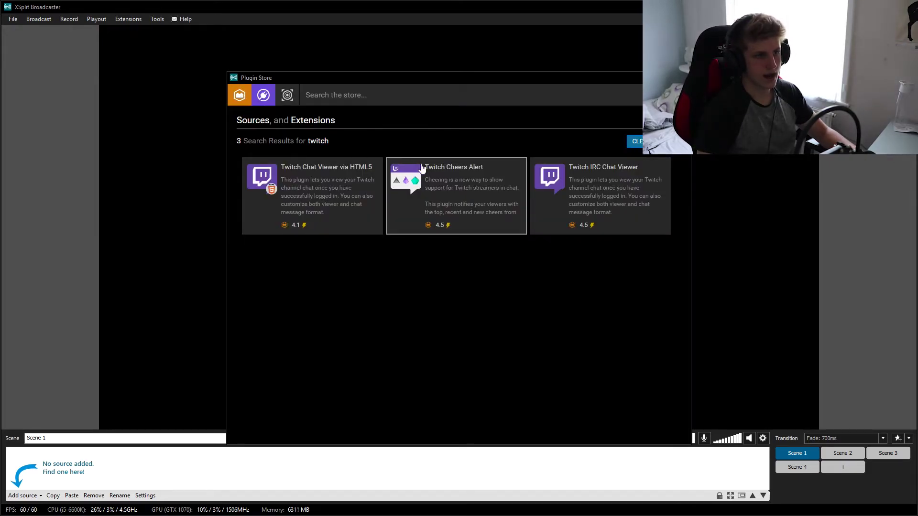
click(576, 190)
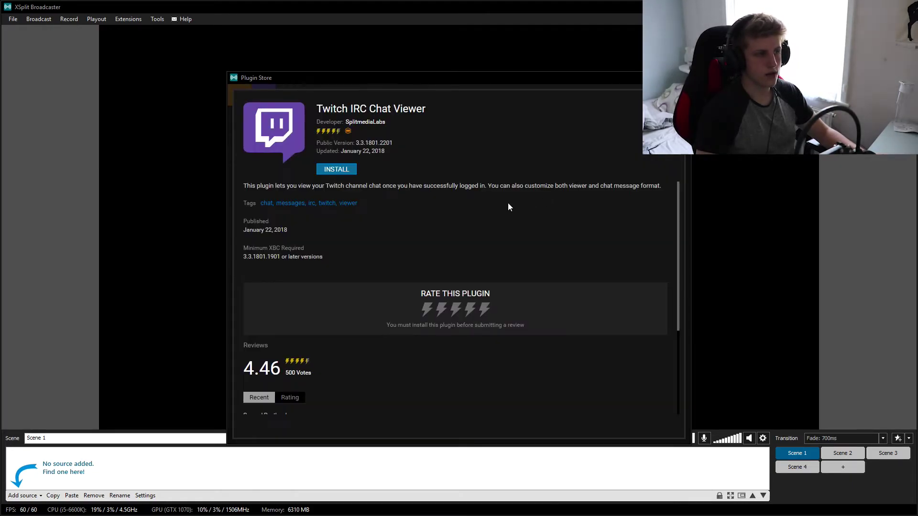
click(337, 170)
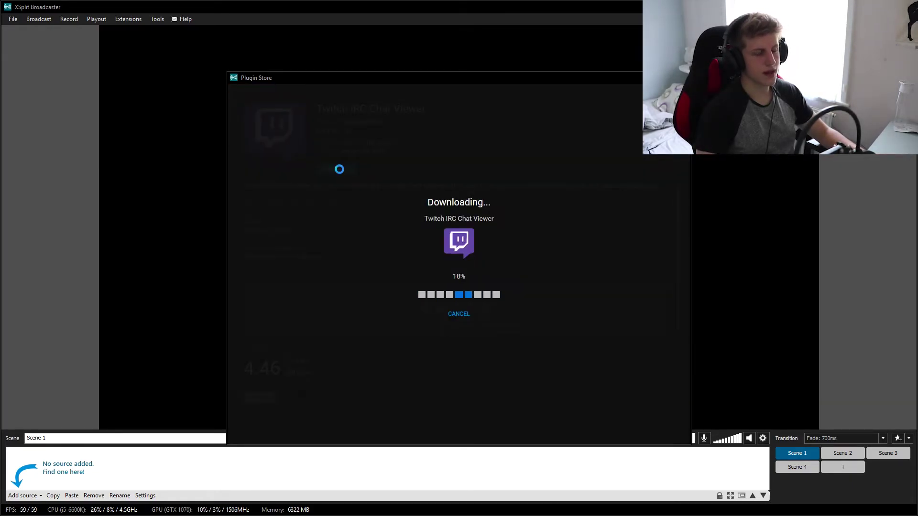